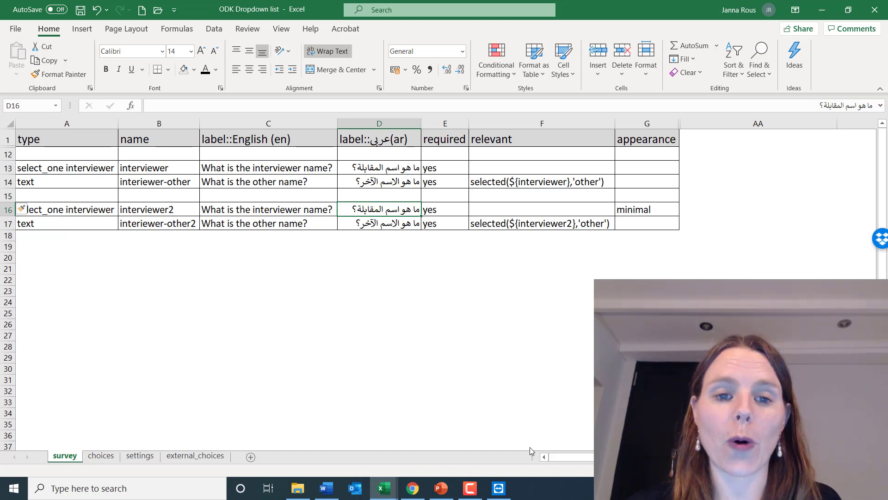
# Point out the type column and the interviewer list name in choices rows 3–7
pyautogui.click(42, 135)
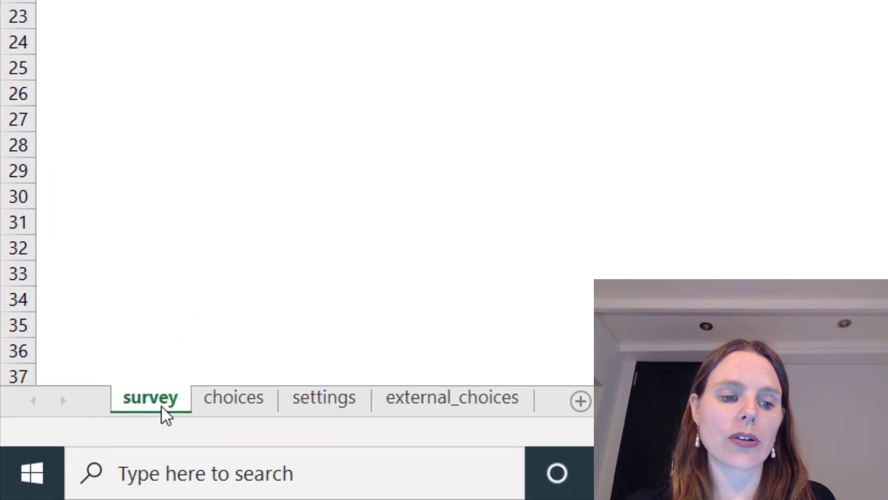
pyautogui.click(235, 408)
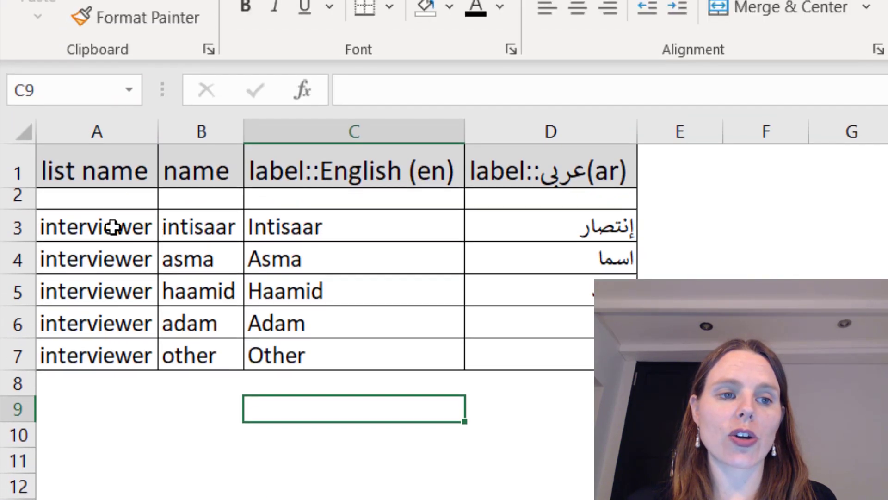
pyautogui.moveTo(113, 227); pyautogui.dragTo(102, 352)
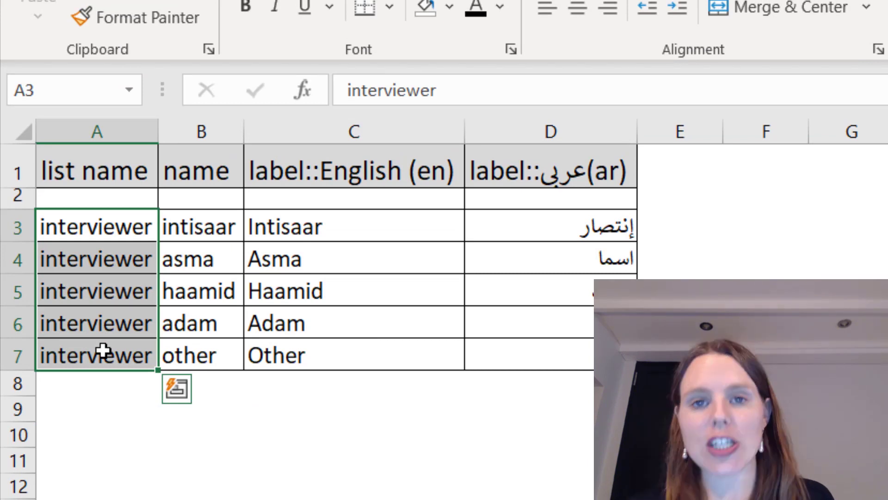
pyautogui.click(134, 17)
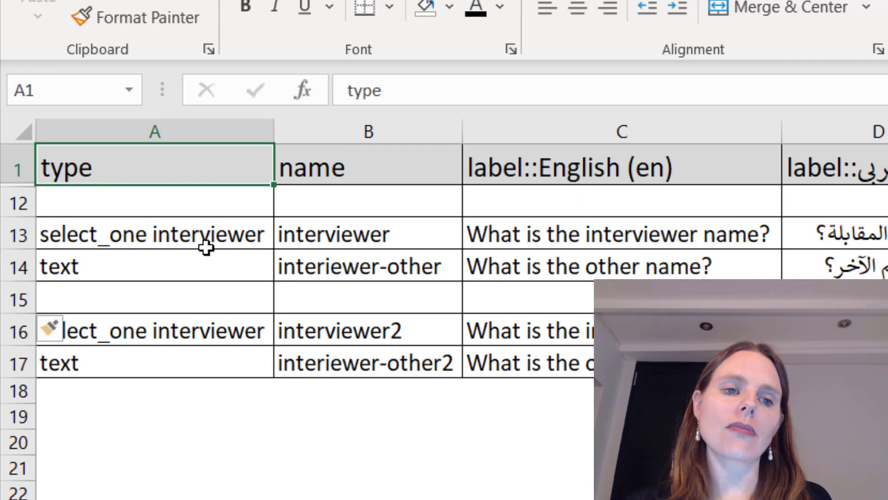
# Review the interviewer question's name, English and Arabic labels, and its required value 'yes'
pyautogui.click(355, 235)
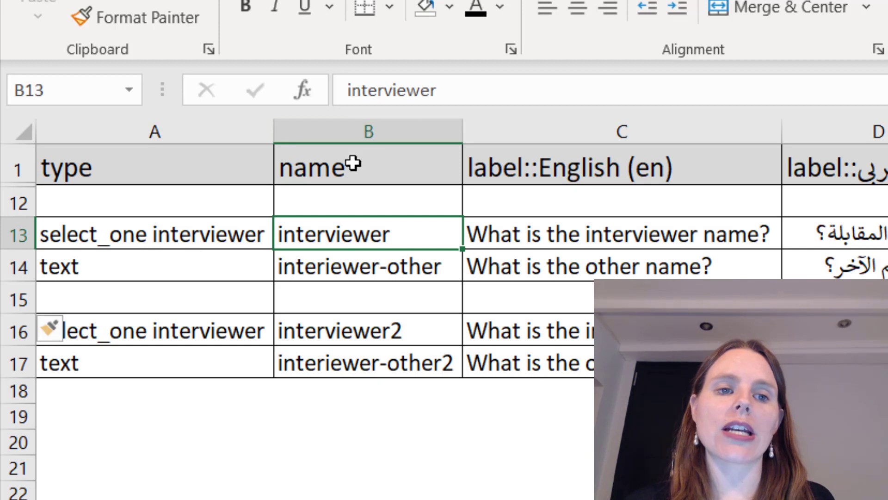
pyautogui.click(355, 132)
pyautogui.click(356, 240)
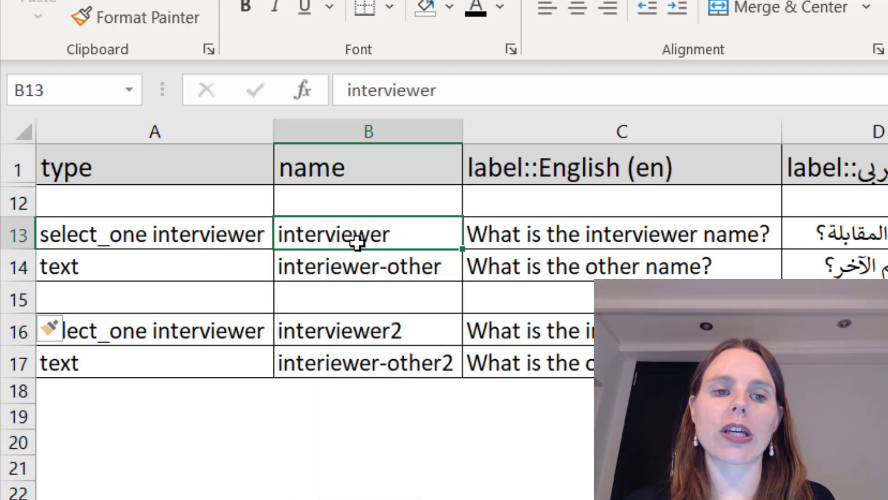
pyautogui.click(545, 238)
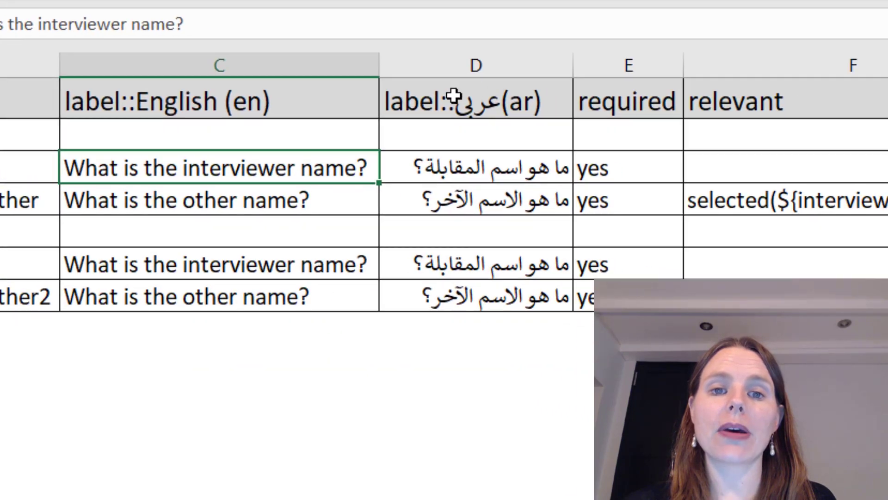
pyautogui.click(476, 61)
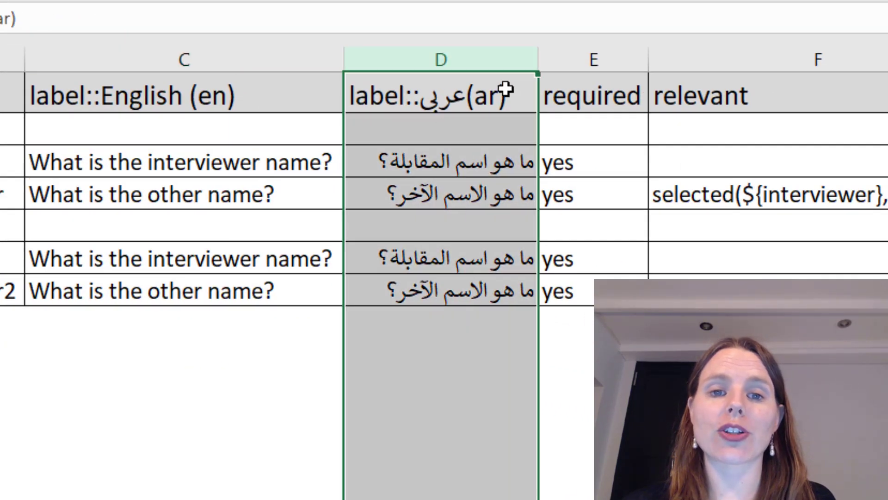
pyautogui.click(470, 159)
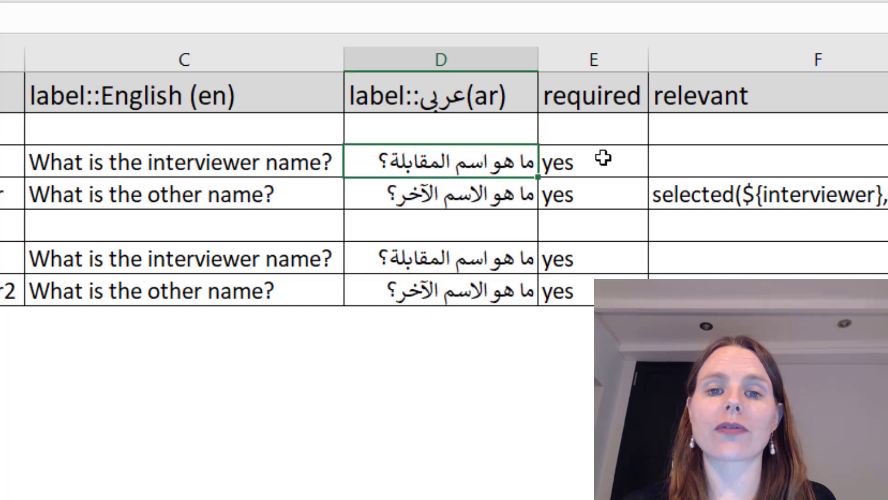
pyautogui.click(608, 158)
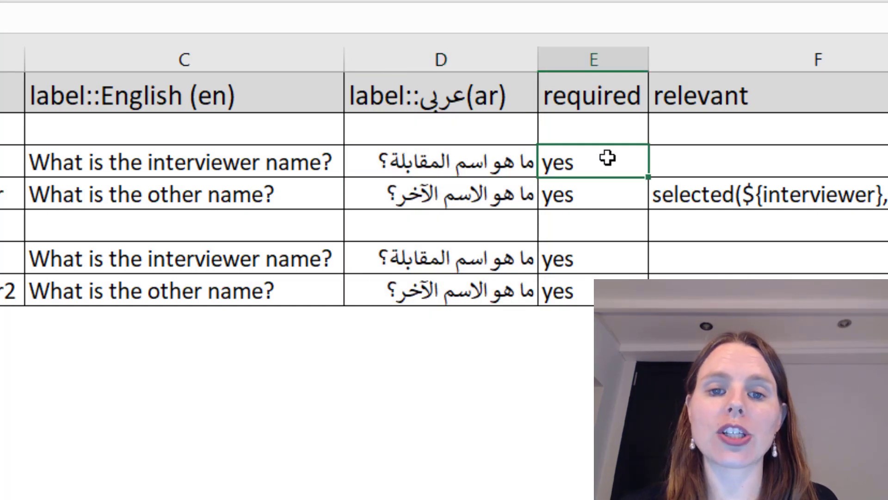
pyautogui.click(604, 59)
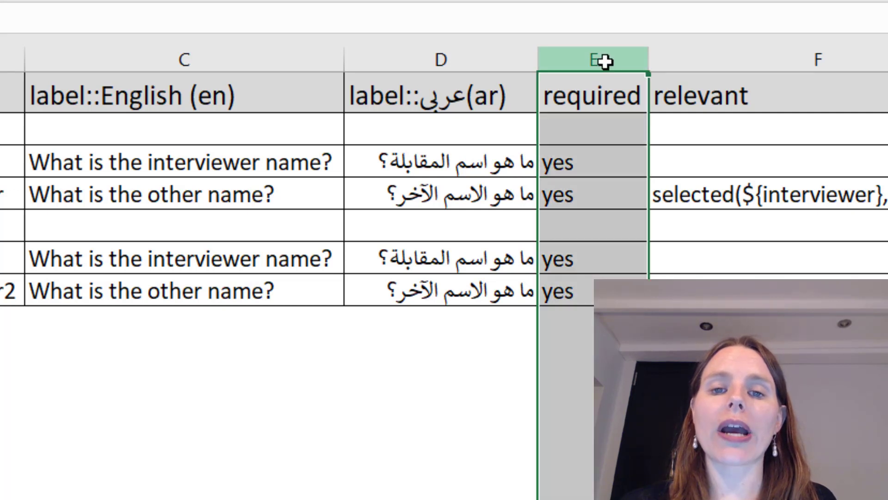
pyautogui.click(604, 153)
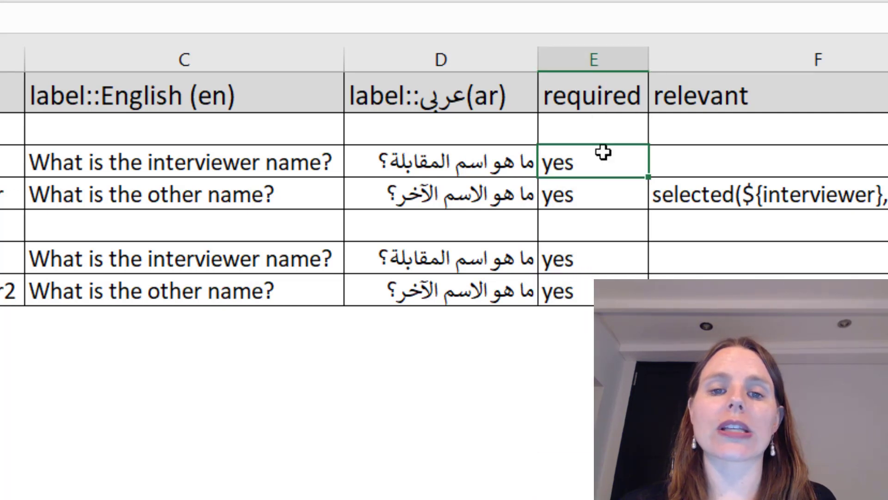
# Show the other-name follow-up question and the Other choice in the interviewer list
pyautogui.click(717, 178)
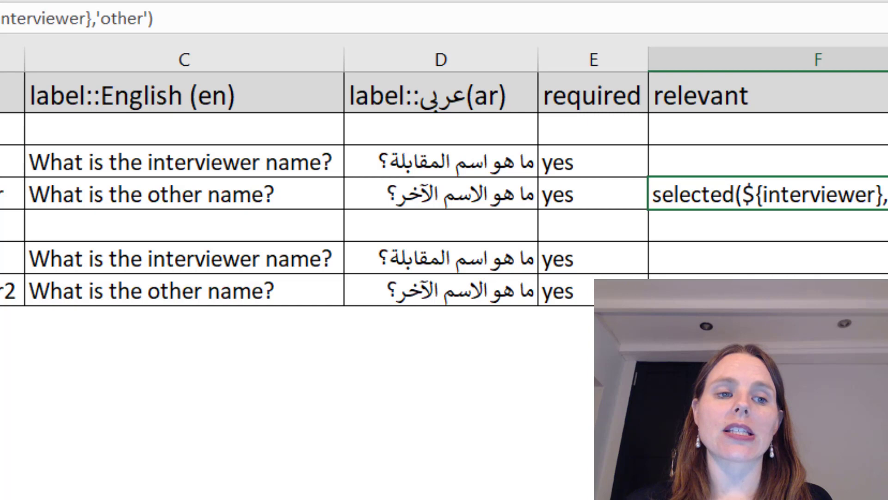
pyautogui.moveTo(111, 212); pyautogui.dragTo(481, 211)
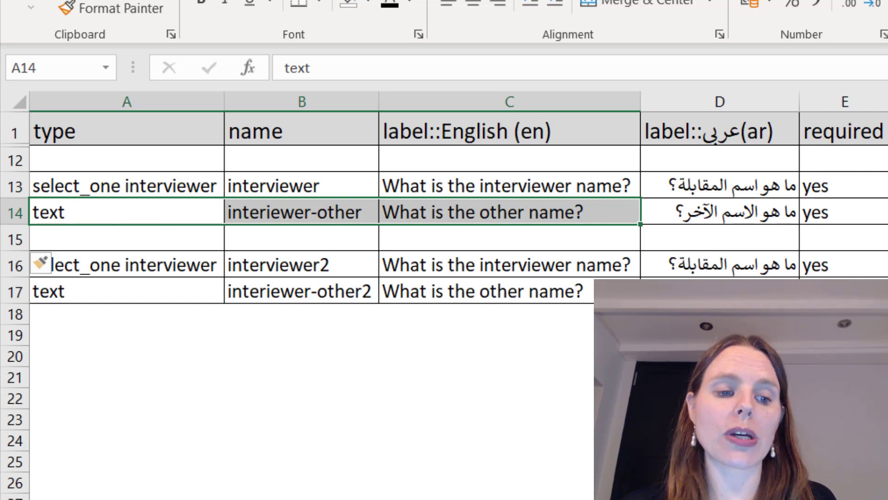
pyautogui.hotkey('ctrl', 'pagedown')
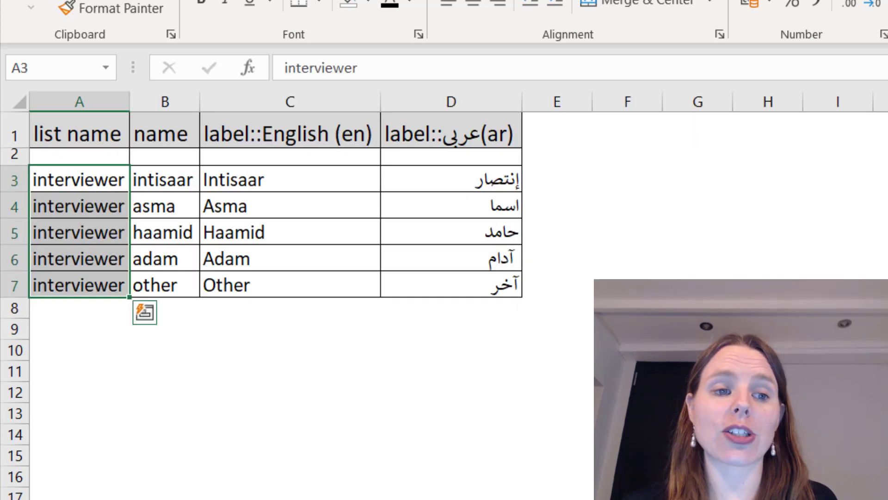
pyautogui.click(95, 280)
pyautogui.doubleClick(94, 279)
pyautogui.moveTo(94, 279); pyautogui.dragTo(255, 277)
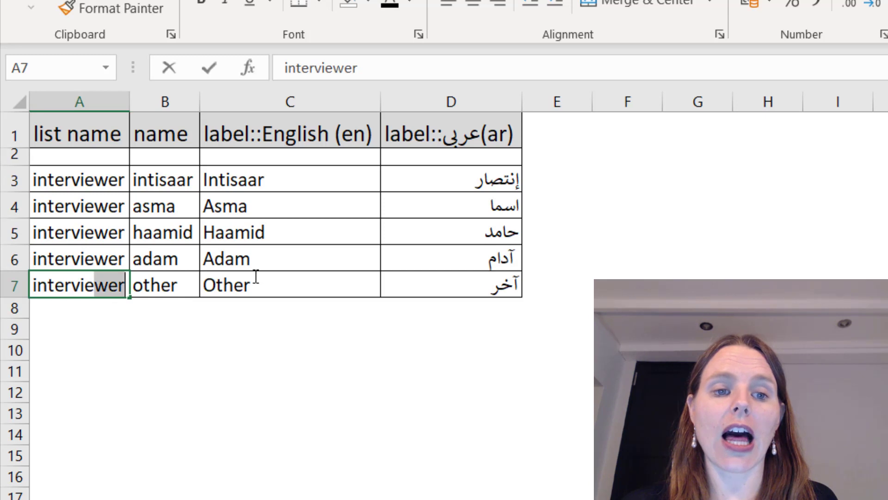
pyautogui.click(400, 301)
pyautogui.click(232, 287)
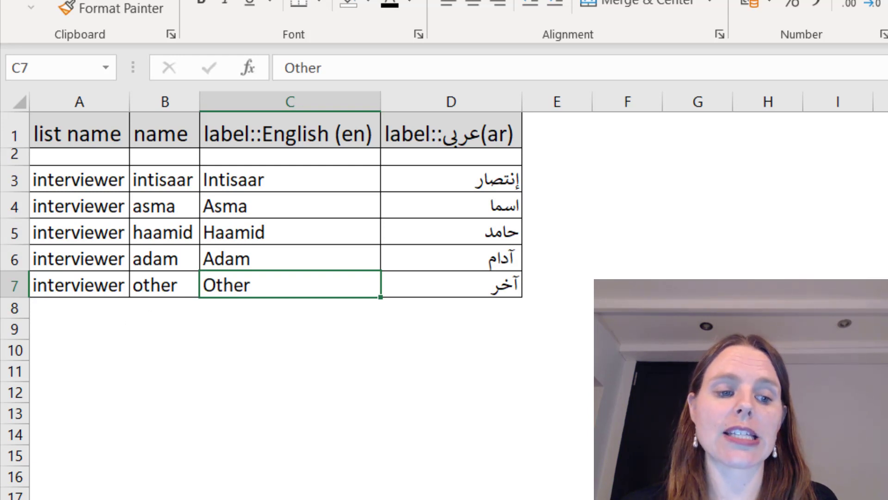
# Review the interviewer-other question's required value and relevance condition selected(${interviewer},'other')
pyautogui.hotkey('ctrl', 'pageup')
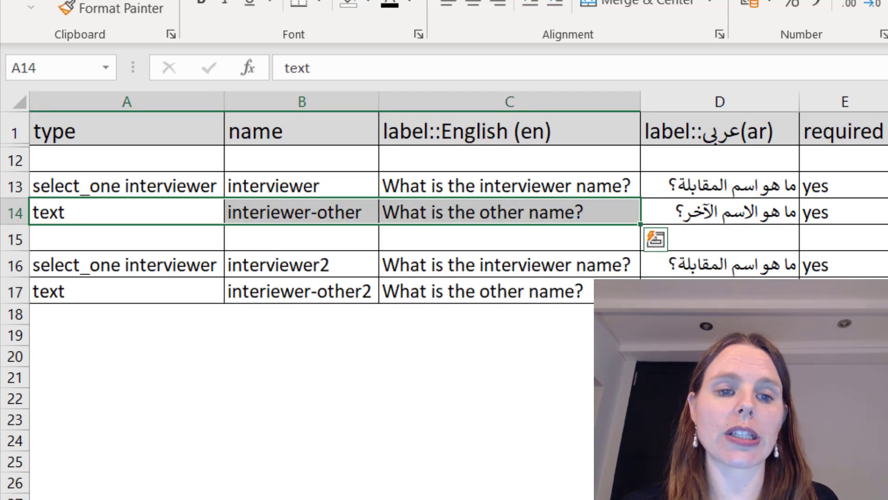
pyautogui.click(509, 181)
pyautogui.click(329, 204)
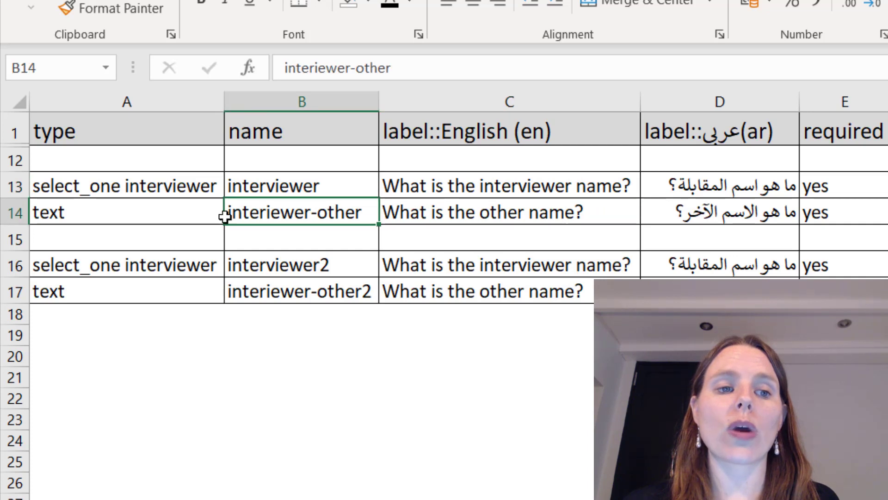
pyautogui.moveTo(206, 210); pyautogui.dragTo(644, 208)
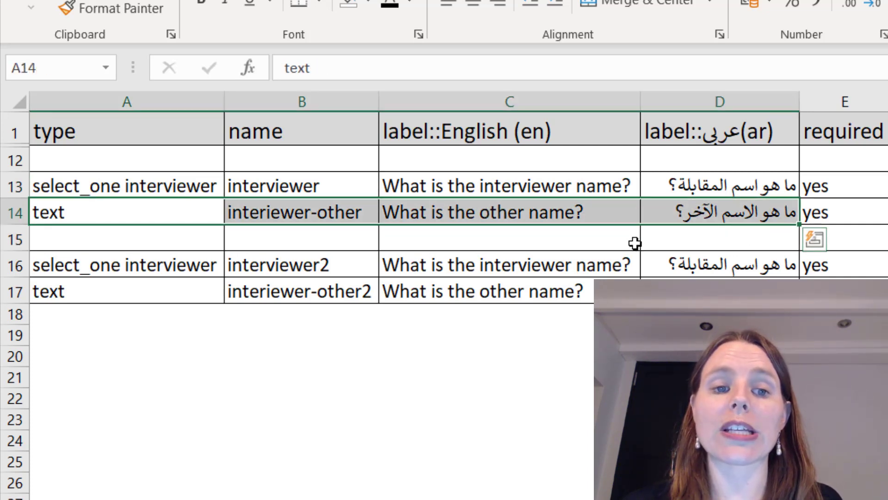
pyautogui.click(872, 213)
pyautogui.click(380, 119)
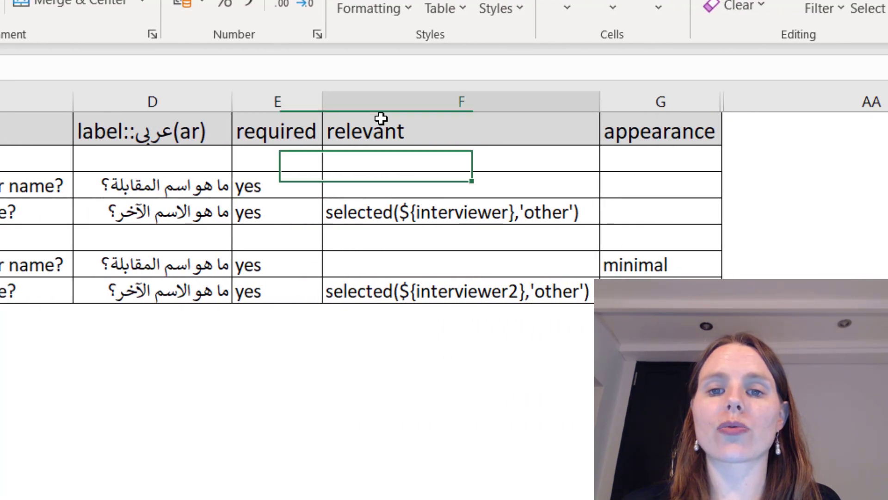
pyautogui.click(388, 215)
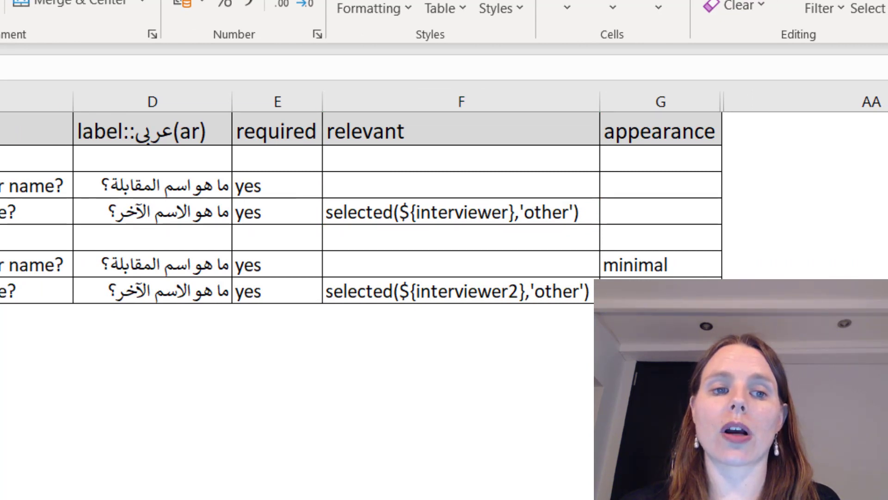
# Paste the copied interviewer question rows into the survey sheet
pyautogui.moveTo(23, 185); pyautogui.dragTo(382, 184)
pyautogui.hotkey('ctrl', 'v')
pyautogui.press('Escape')
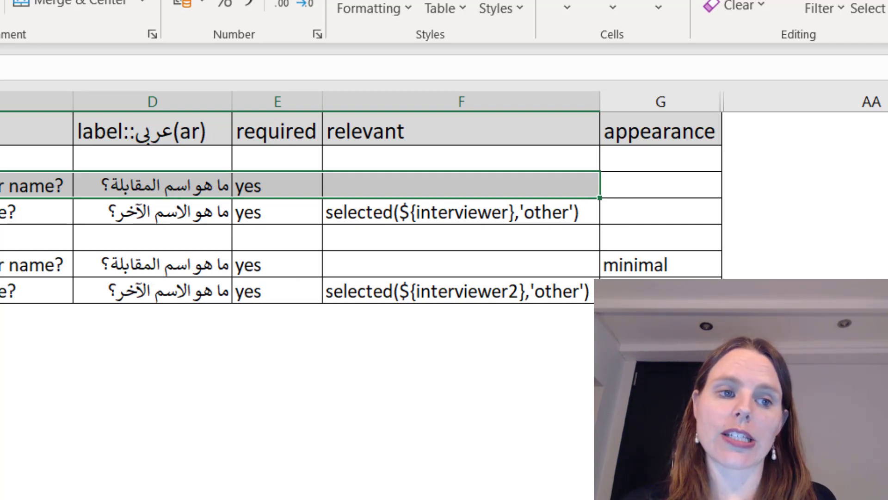
pyautogui.press('Down')
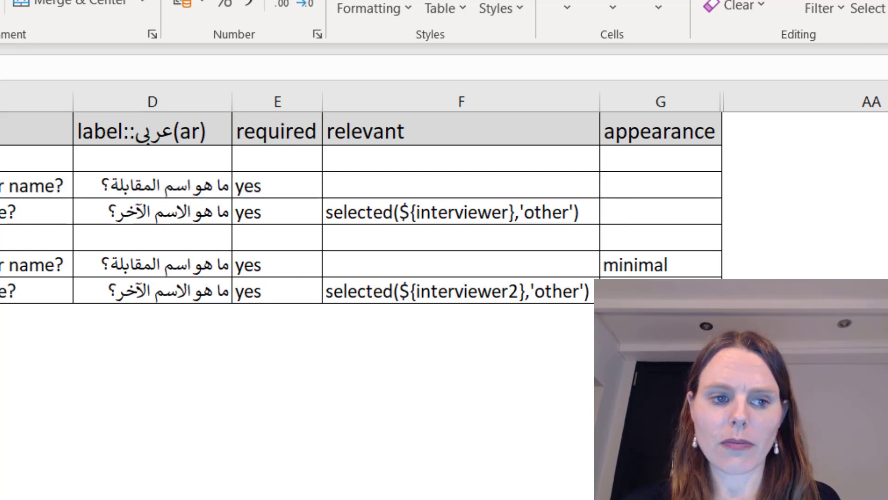
# Review the copied interviewer2 question in row 16 and its minimal appearance value
pyautogui.moveTo(65, 307); pyautogui.dragTo(414, 311)
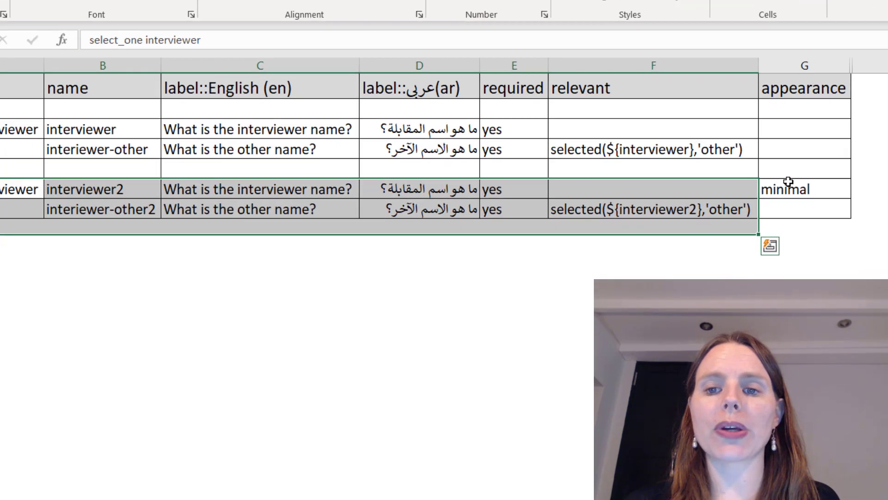
pyautogui.moveTo(662, 265); pyautogui.dragTo(35, 266)
pyautogui.moveTo(416, 169); pyautogui.dragTo(216, 187)
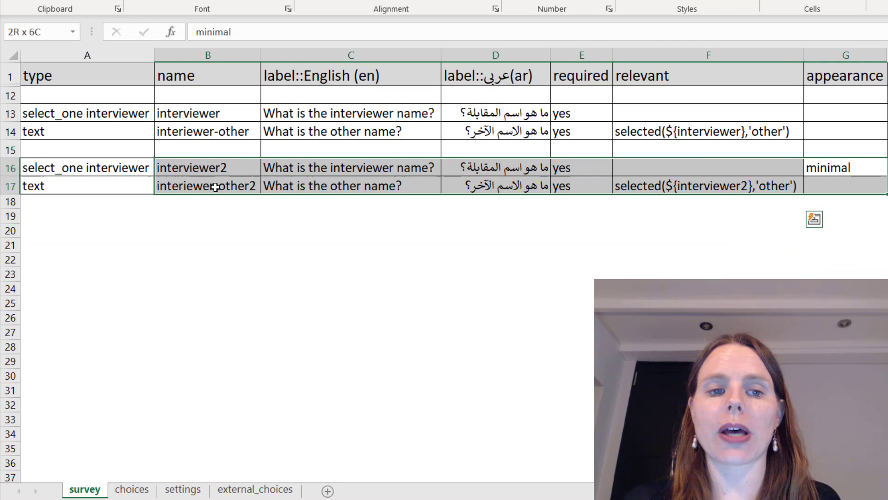
pyautogui.click(846, 170)
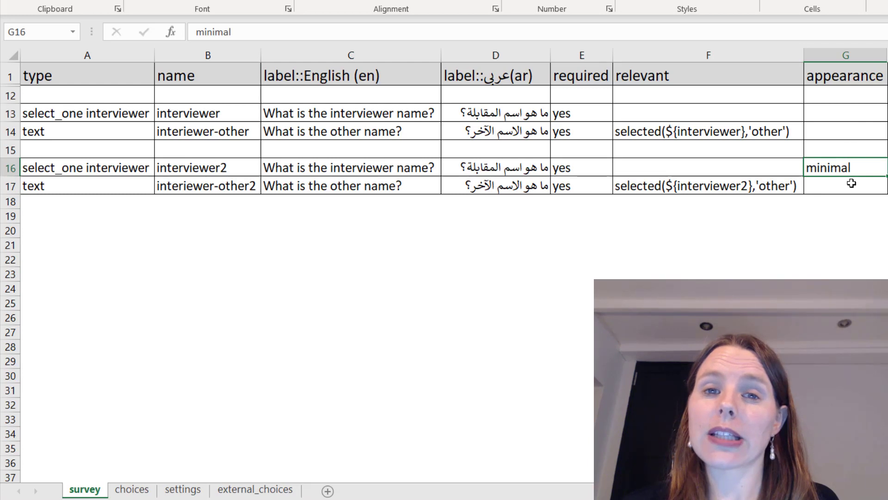
pyautogui.click(849, 75)
pyautogui.click(849, 165)
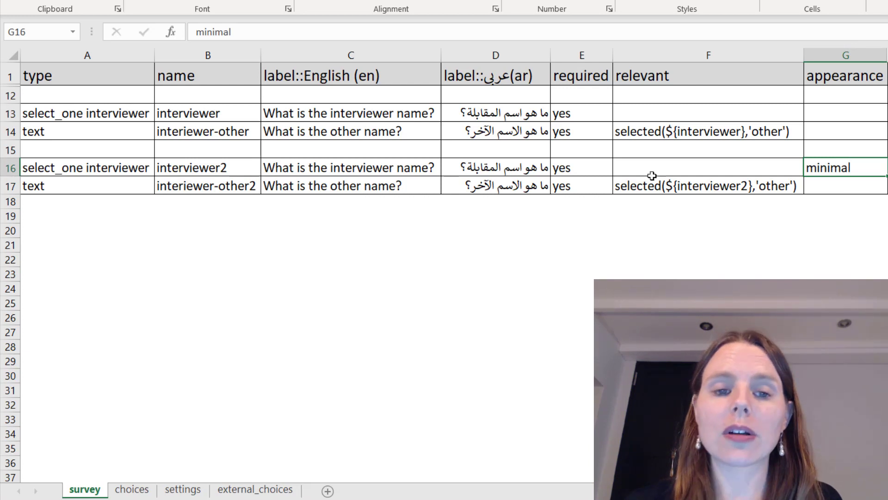
pyautogui.click(318, 168)
pyautogui.moveTo(75, 170); pyautogui.dragTo(349, 164)
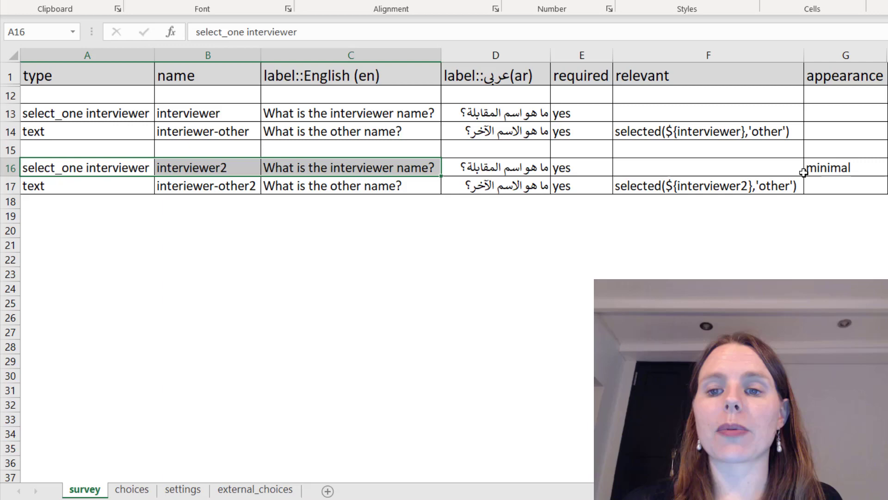
pyautogui.click(832, 170)
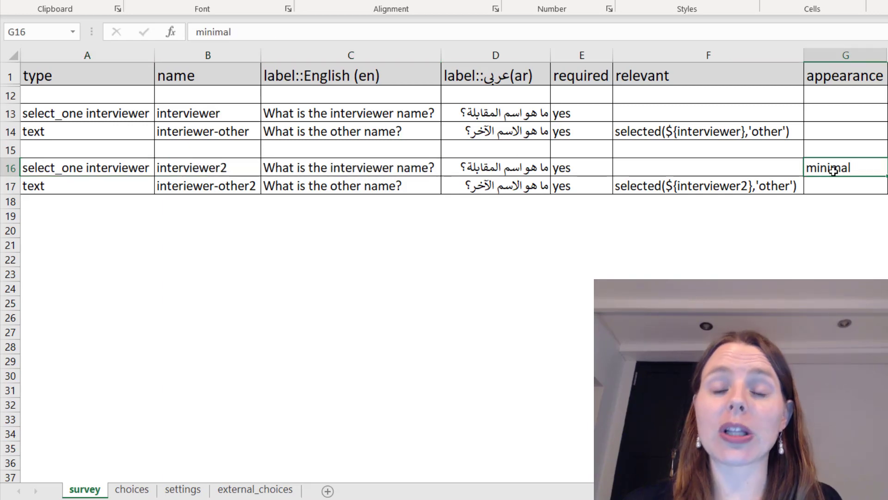